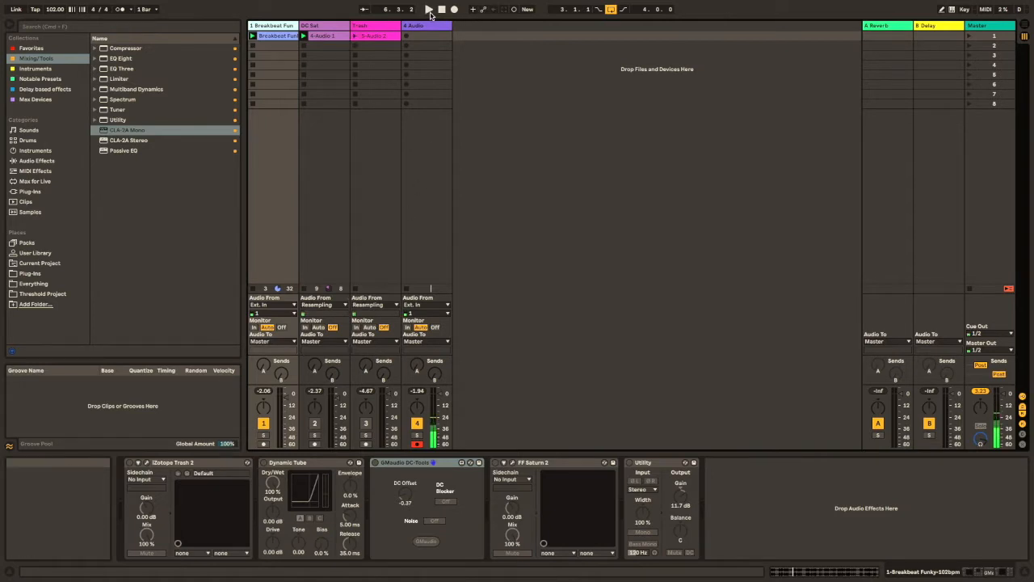
Step: Open the iZotope Trash 2 window on the breakbeat track and zoom its Shape graph into the positive quadrant while auditioning the loop
left_click(428, 9)
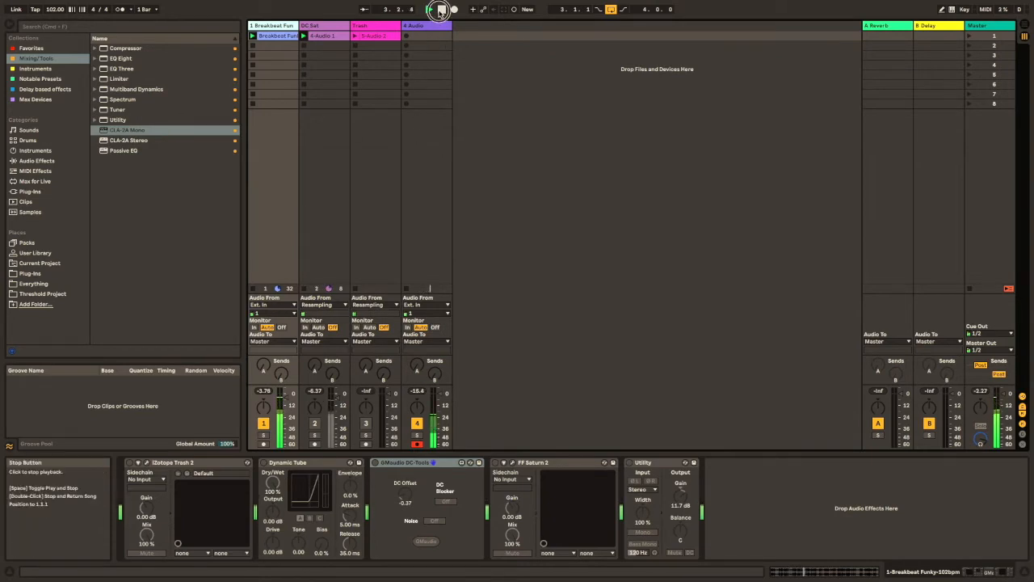
left_click(147, 464)
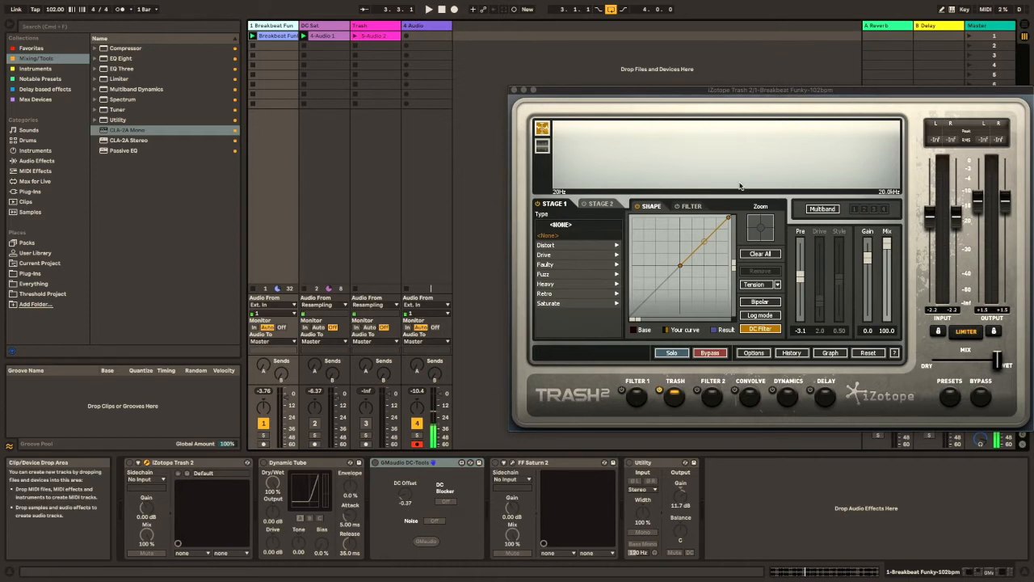
left_click(766, 220)
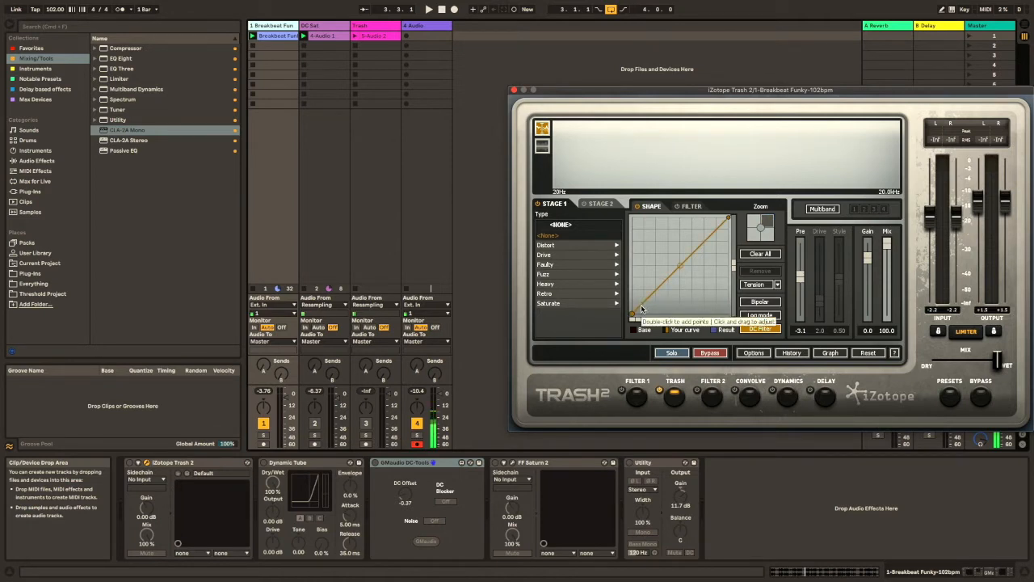
left_click(429, 13)
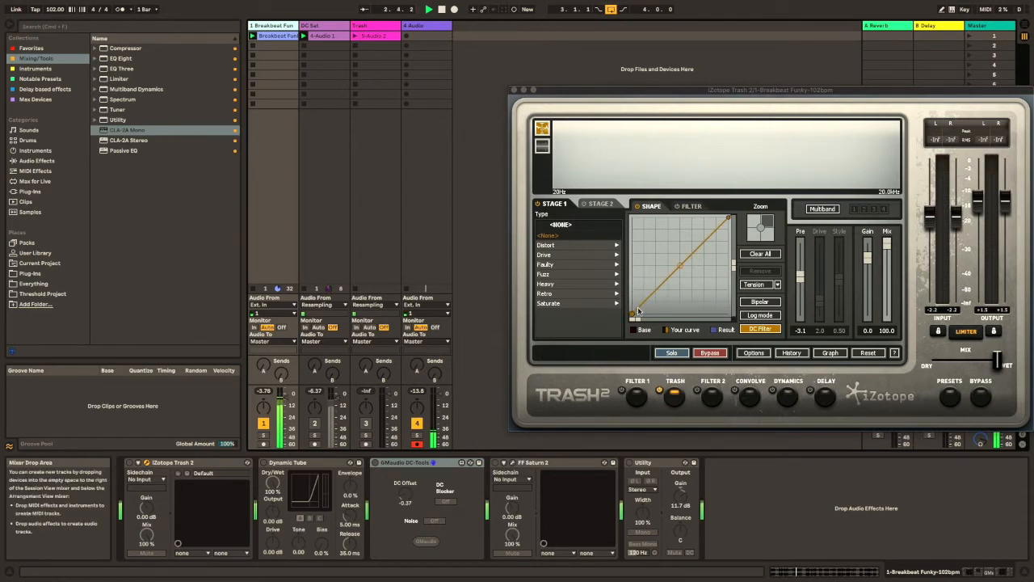
left_click(760, 228)
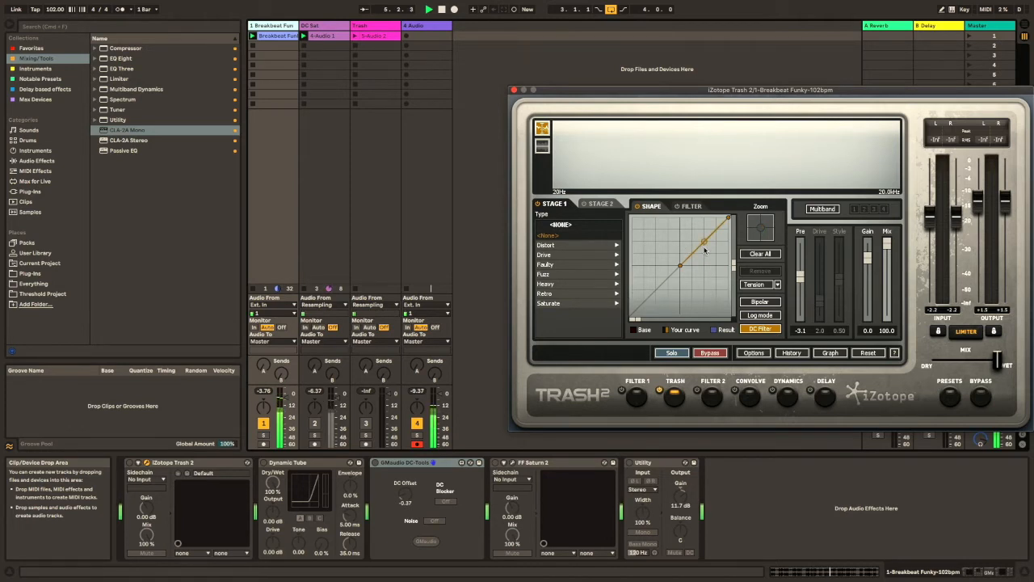
left_click(767, 223)
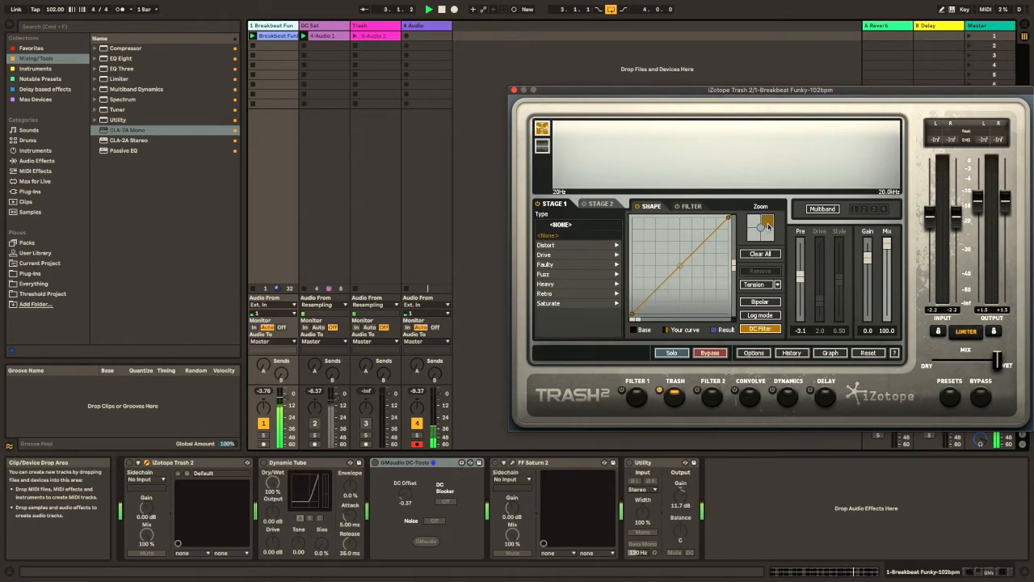
Step: Enable Trash 2 and add points near the zero end of the Shape curve to form a sharp step there
left_click(640, 311)
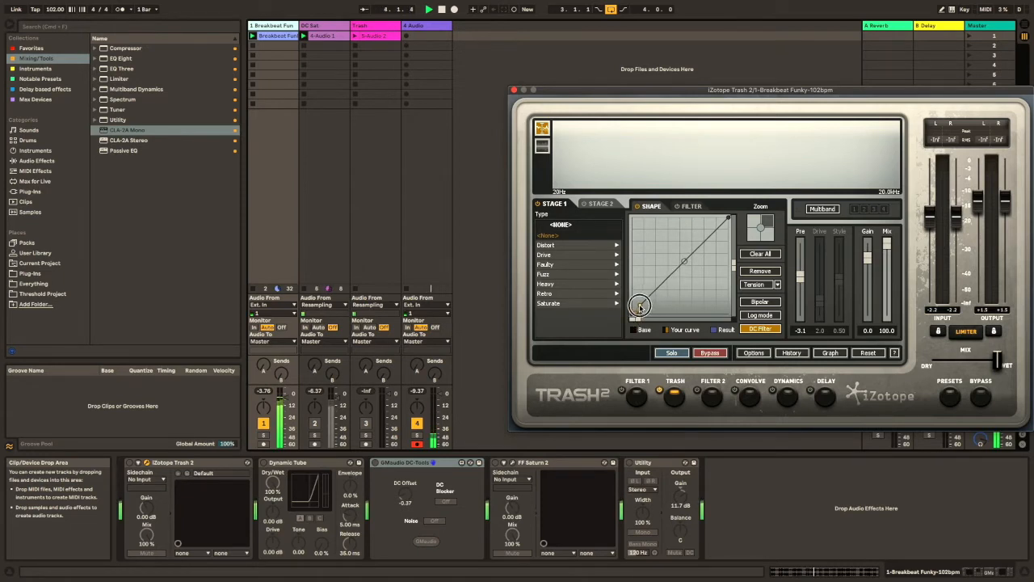
left_click(132, 464)
left_click(131, 464)
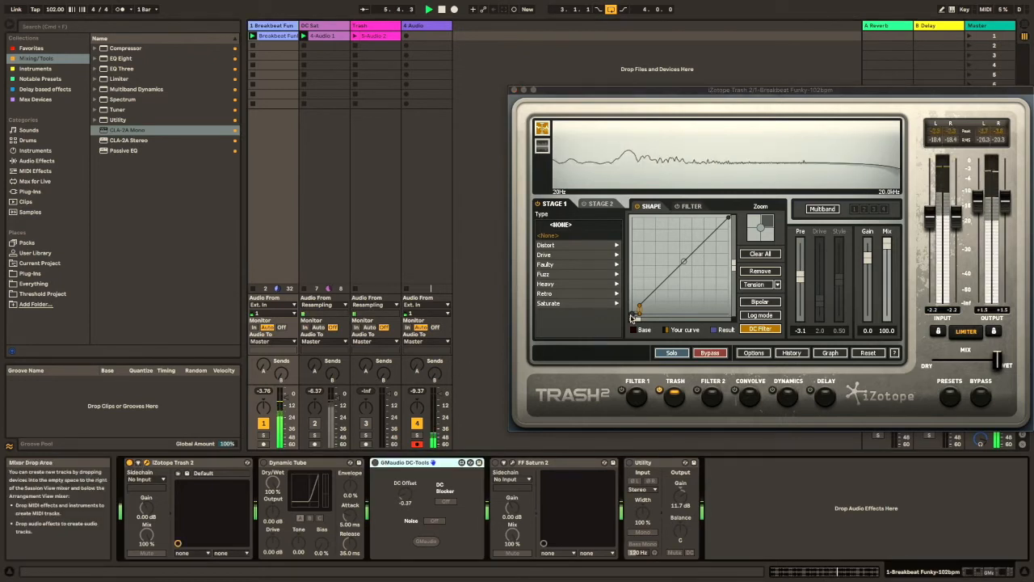
left_click(638, 313)
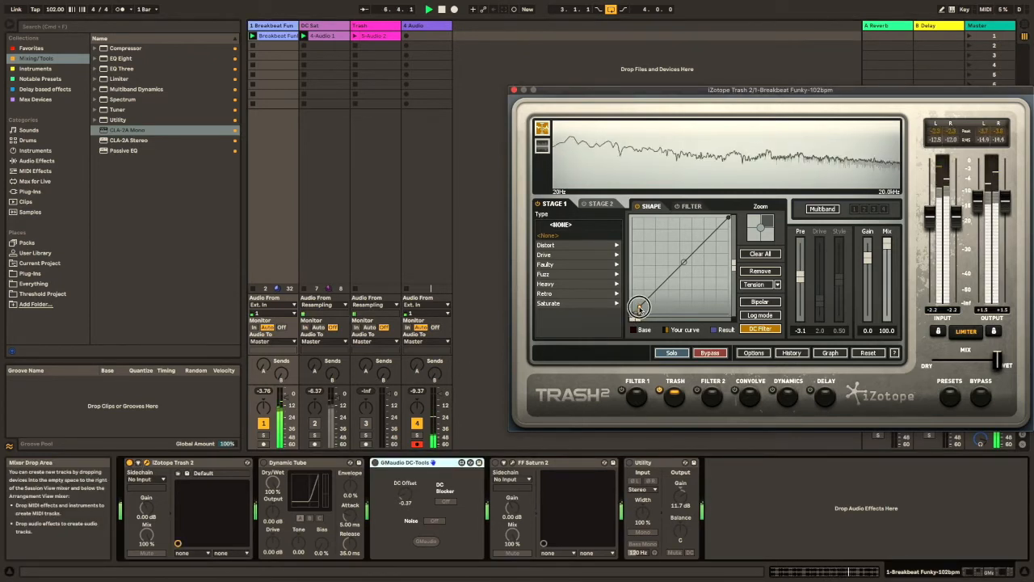
left_click(640, 316)
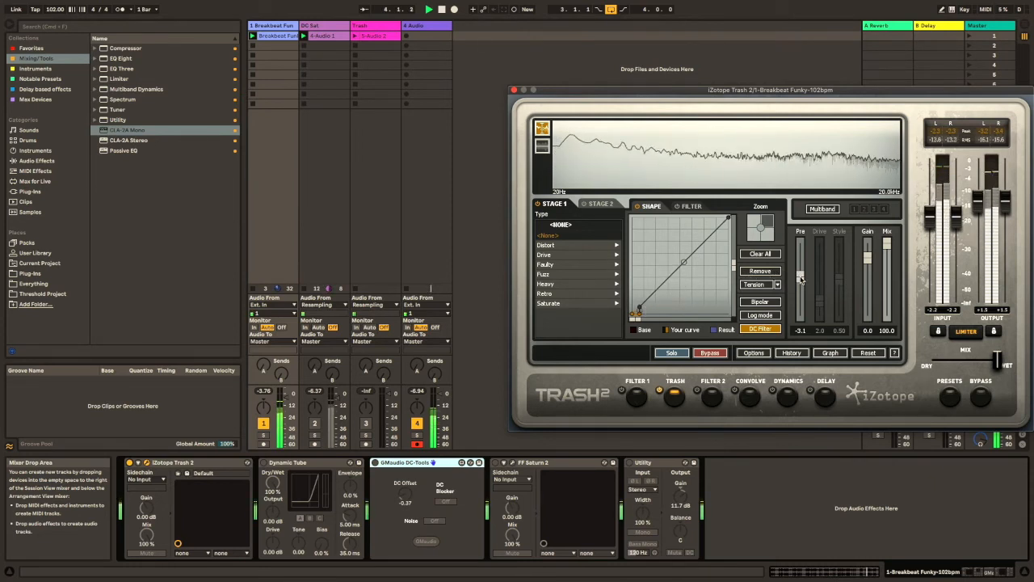
Step: Sweep the stage 1 Pre gain up to 9.9 and down to -17.7, settle it at -15.1, and stop playback
left_click_drag(802, 279, 803, 257)
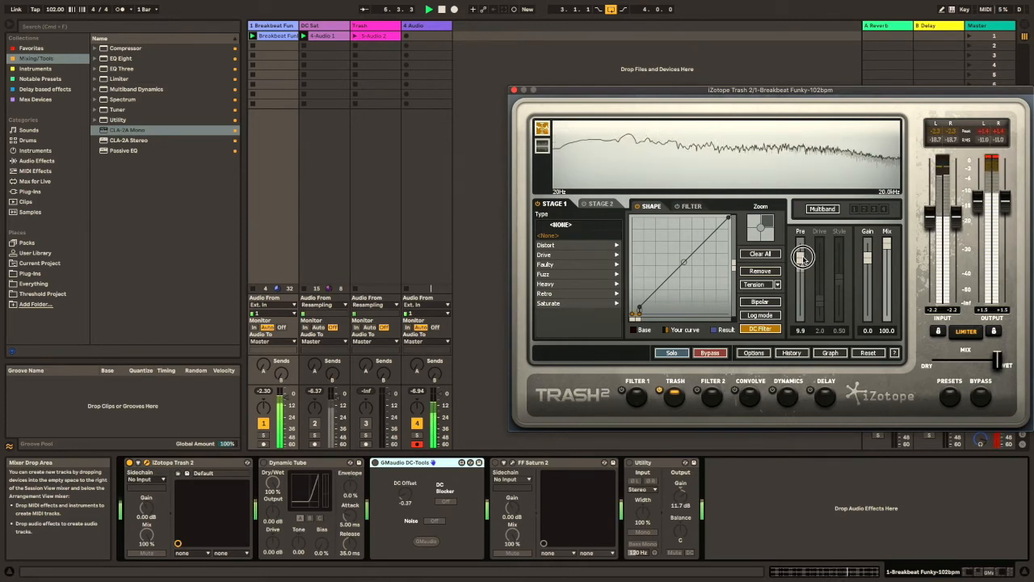
left_click_drag(803, 257, 801, 264)
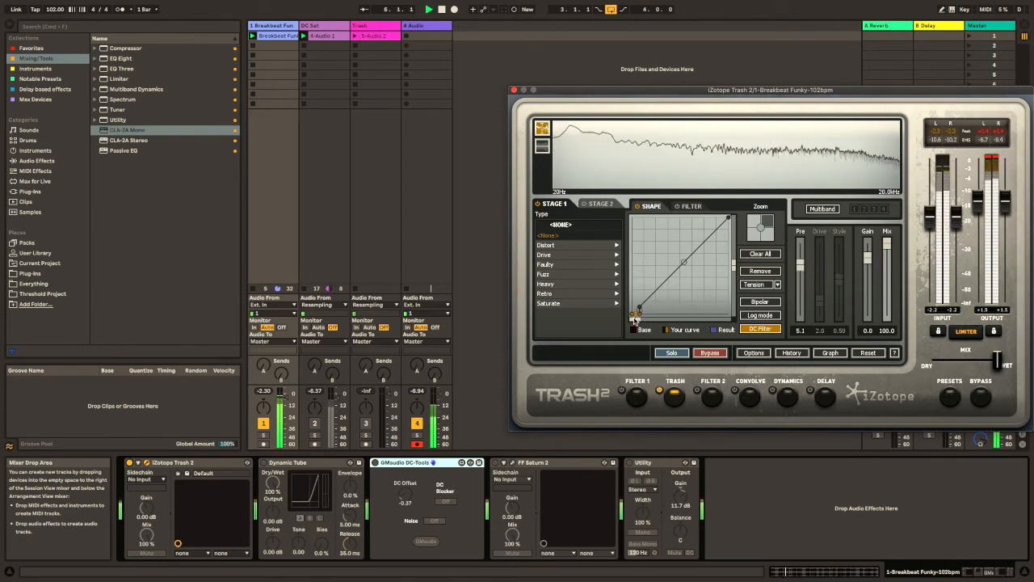
left_click_drag(801, 268, 803, 301)
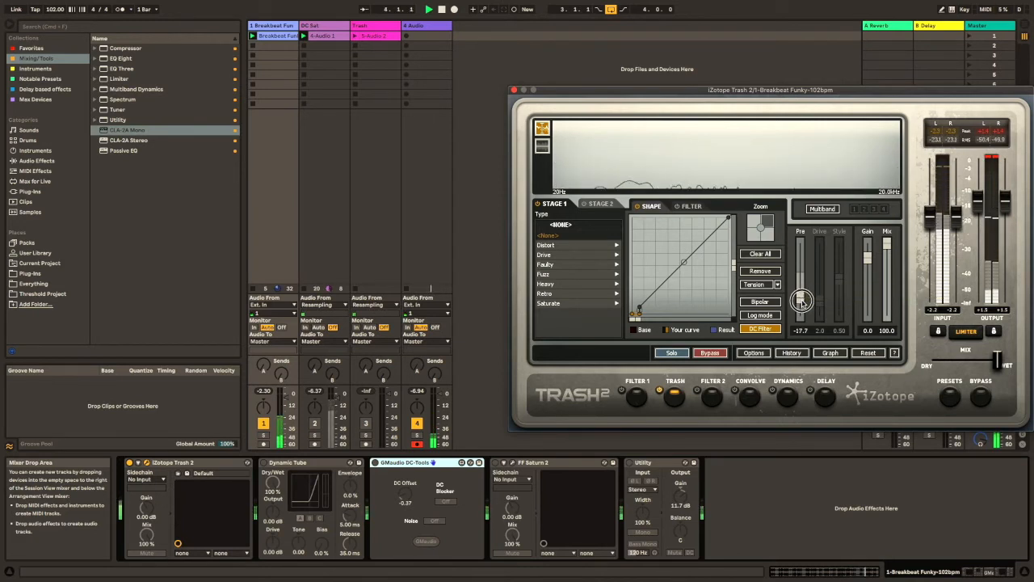
left_click_drag(803, 301, 802, 292)
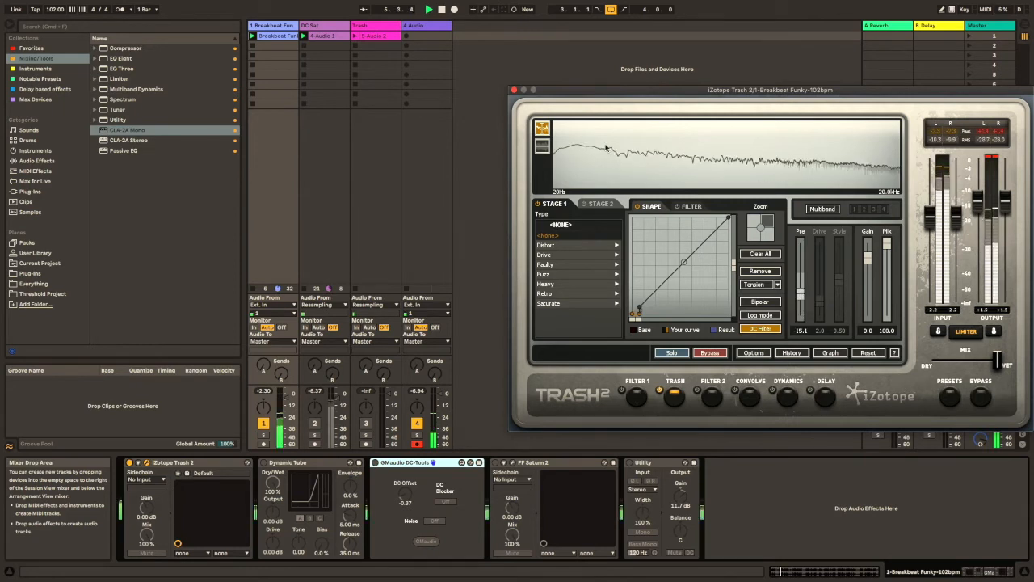
left_click(442, 10)
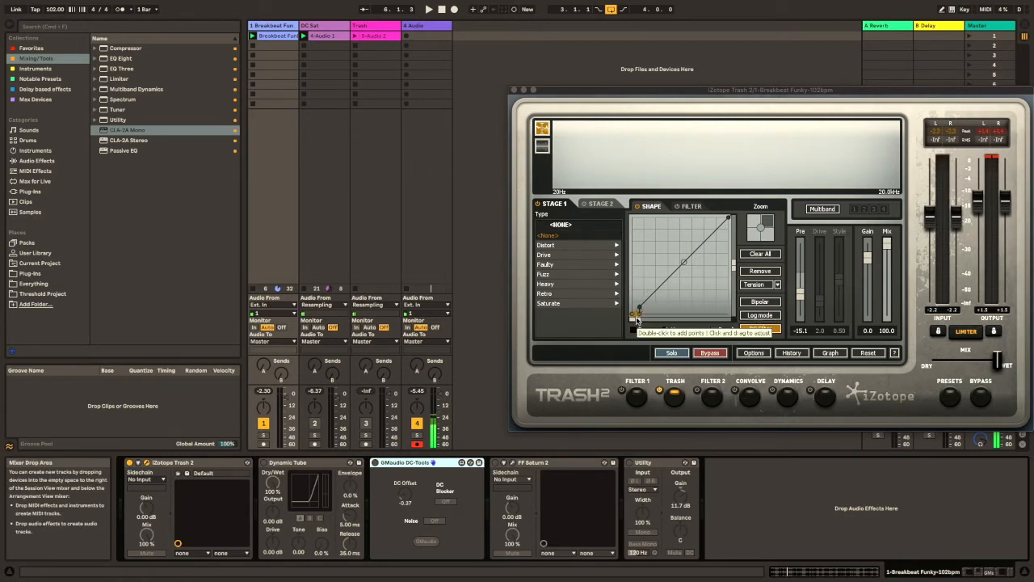
Step: Close the Trash 2 window, activate Dynamic Tube, and raise its Bias to about 56% while the loop plays
left_click(513, 91)
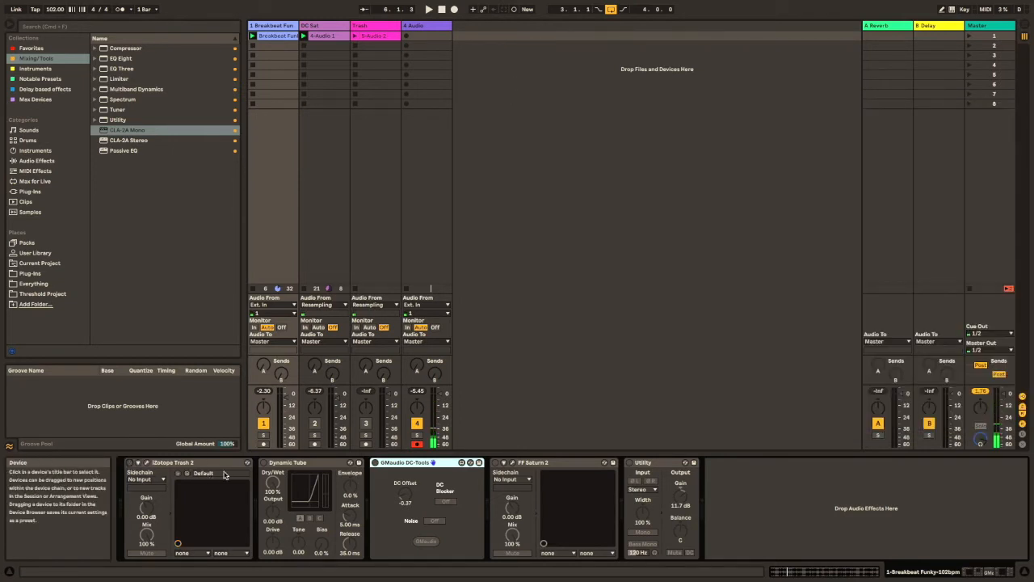
left_click(264, 464)
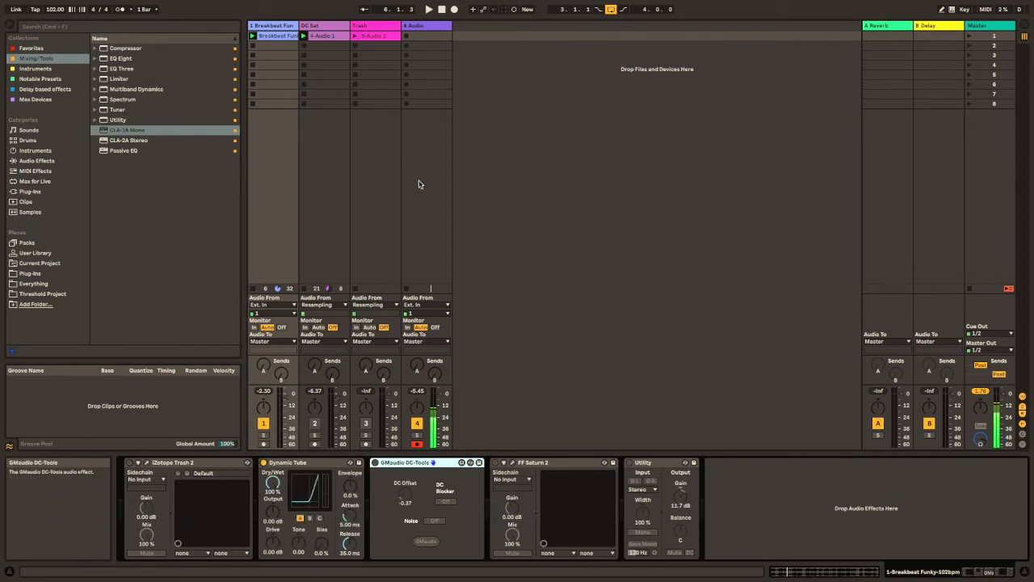
left_click(429, 10)
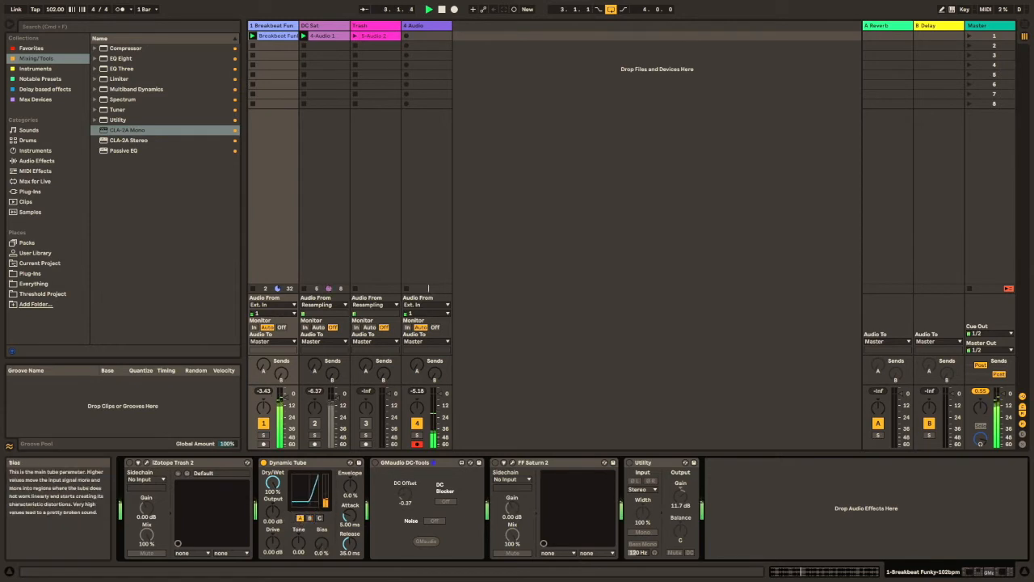
left_click_drag(321, 543, 321, 533)
left_click_drag(321, 543, 322, 539)
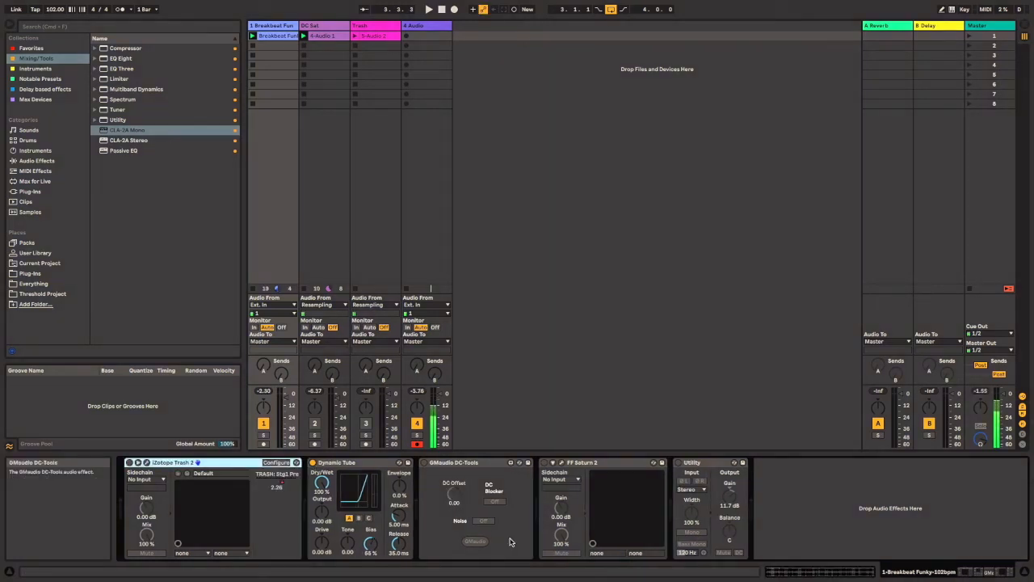
Step: Bypass Dynamic Tube and activate GMaudio DC-Tools and FF Saturn 2 on the breakbeat track
left_click(314, 464)
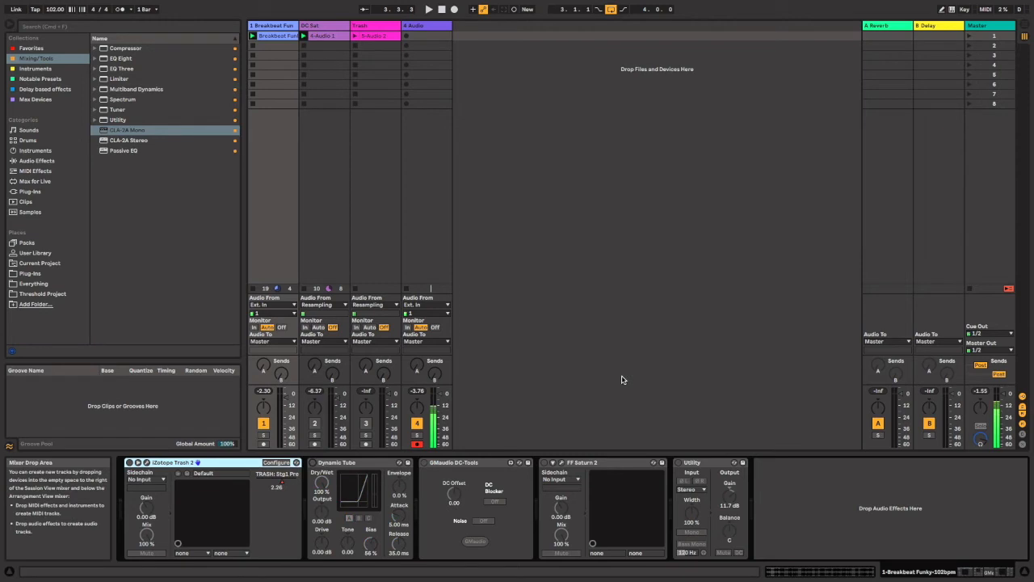
left_click(424, 462)
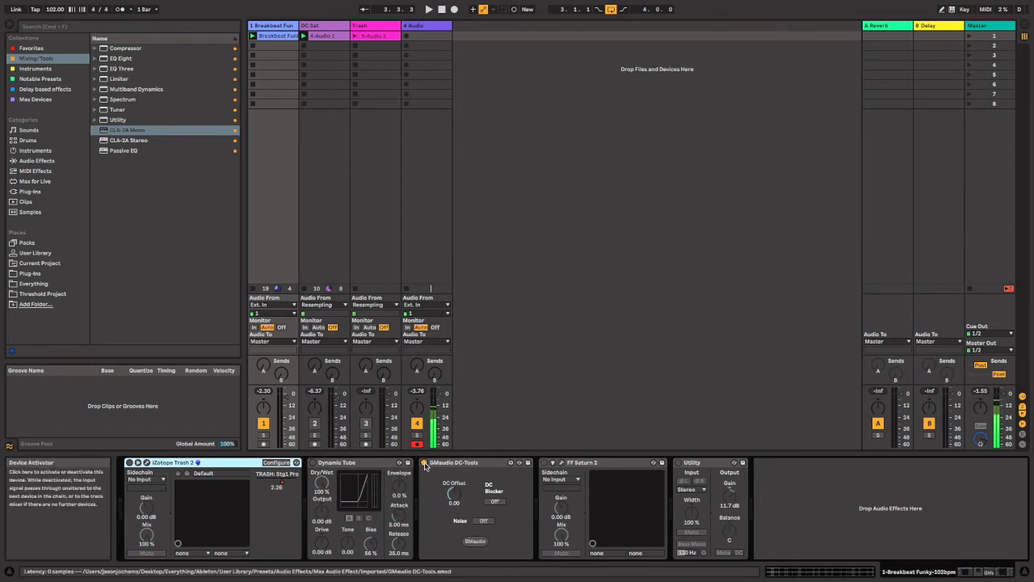
left_click(545, 462)
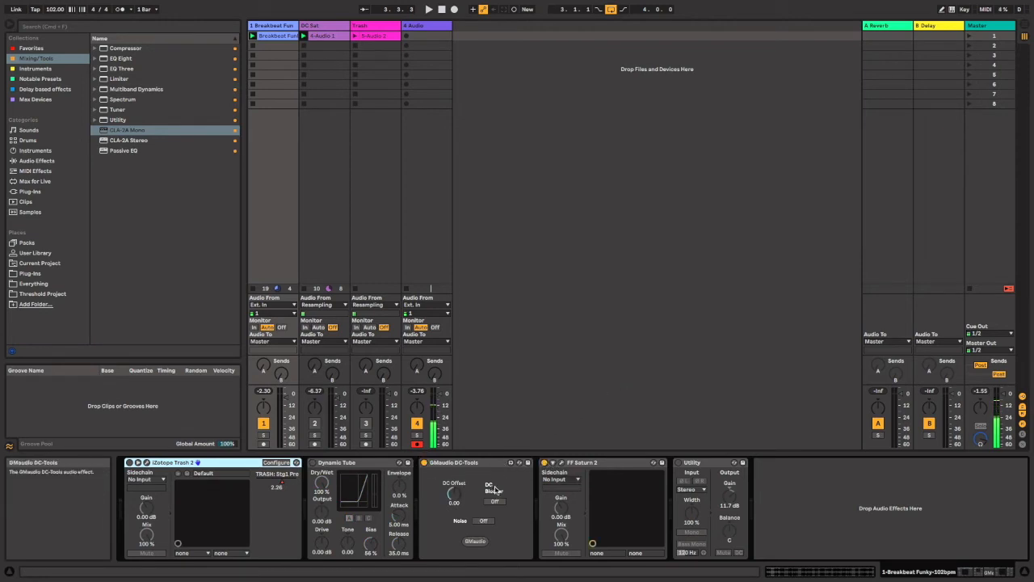
double_click(372, 35)
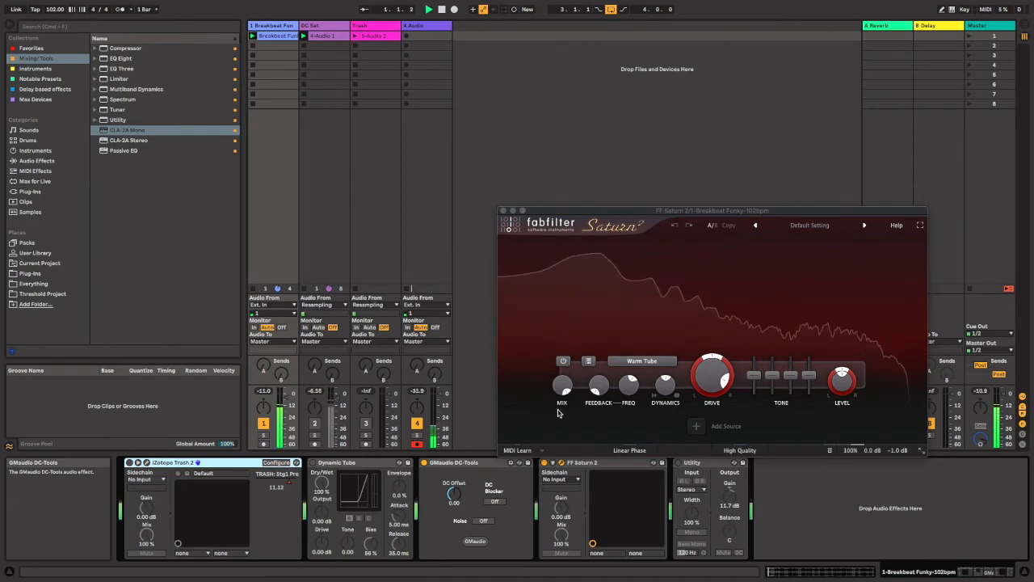
Step: Set Saturn 2's distortion style to Warm Transformer and the DC-Tools DC Offset to -0.02
left_click(641, 361)
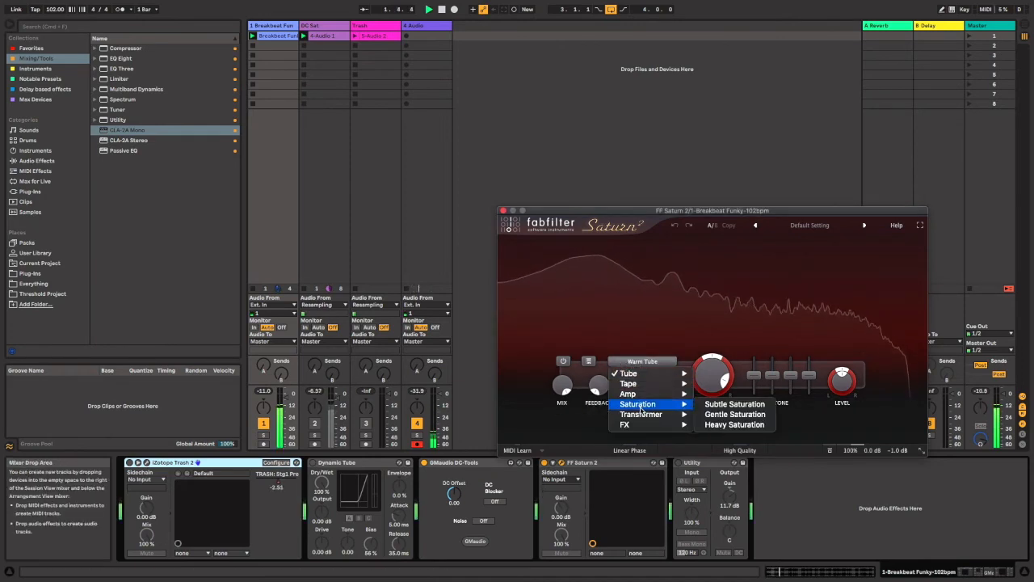
mouse_move(647, 414)
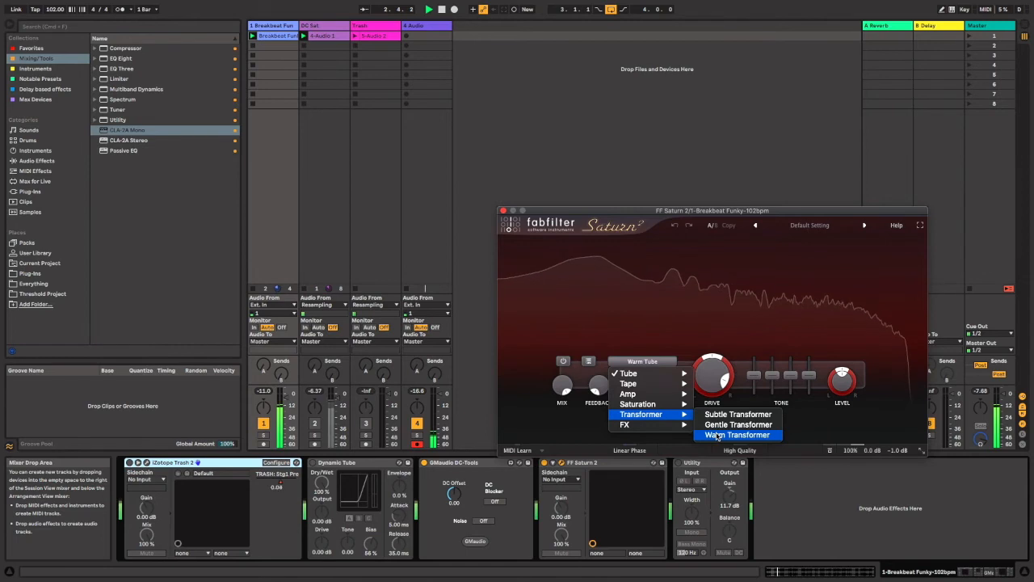
left_click(718, 435)
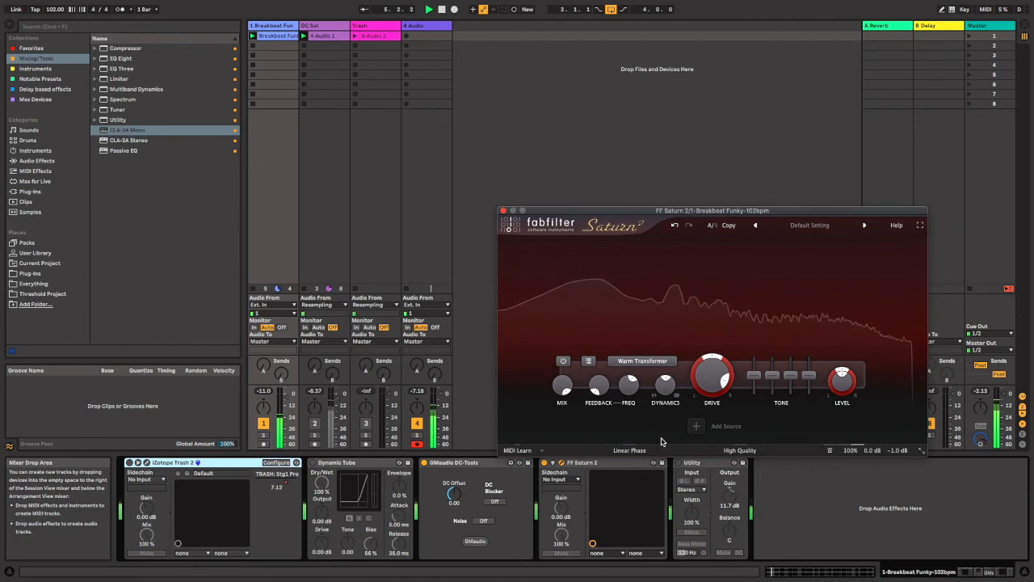
mouse_move(454, 499)
left_mouse_down()
mouse_move(452, 510)
mouse_move(461, 474)
mouse_move(454, 503)
left_mouse_up()
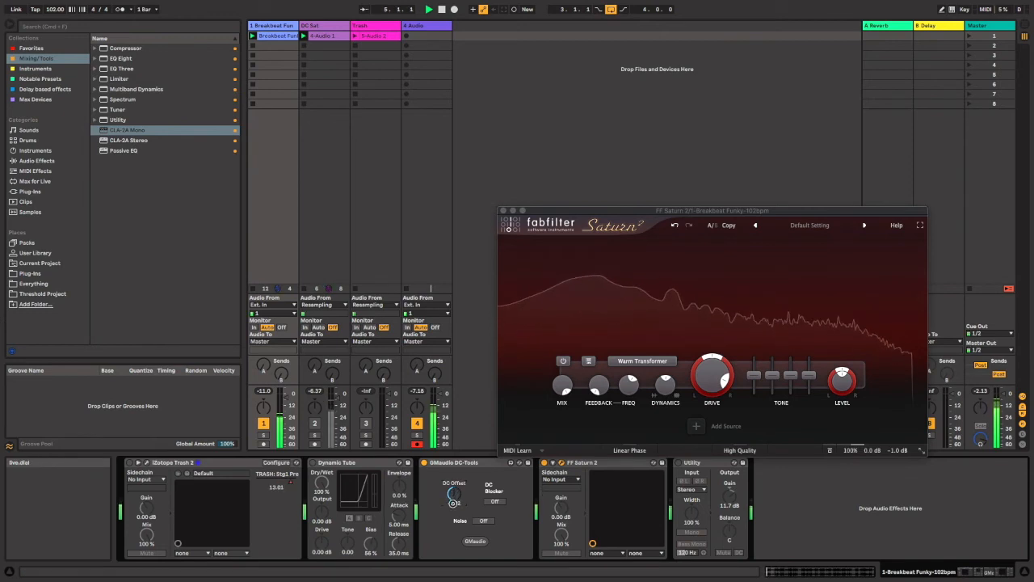
Step: Switch Saturn 2's distortion style to the Rectify effect and turn its Drive down
left_click(624, 362)
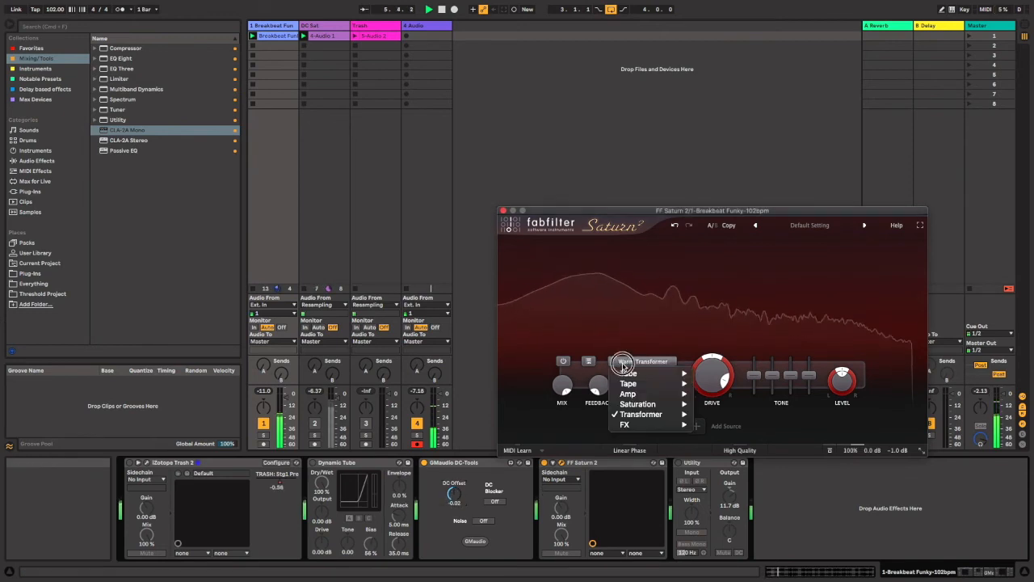
mouse_move(640, 425)
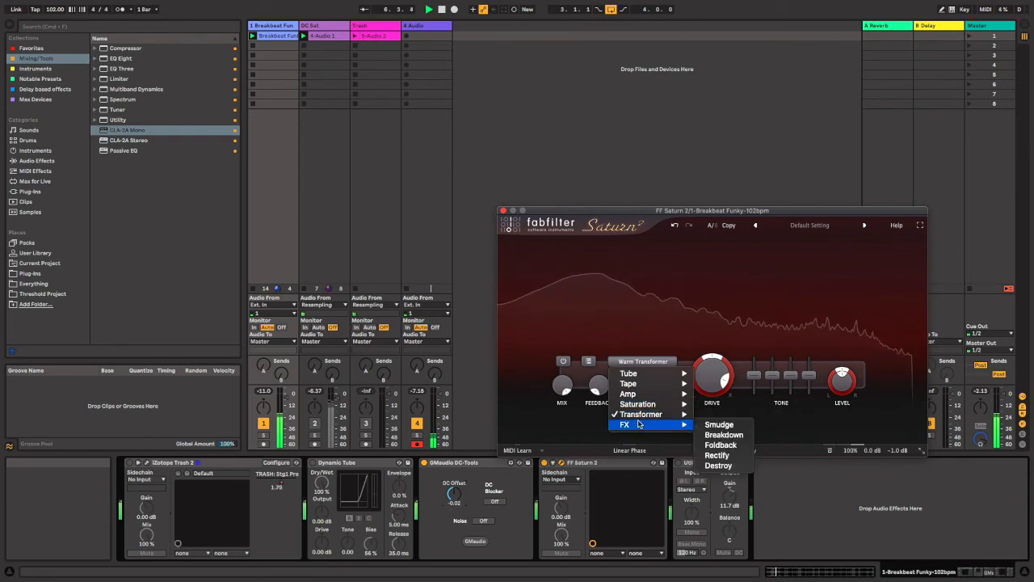
left_click(716, 455)
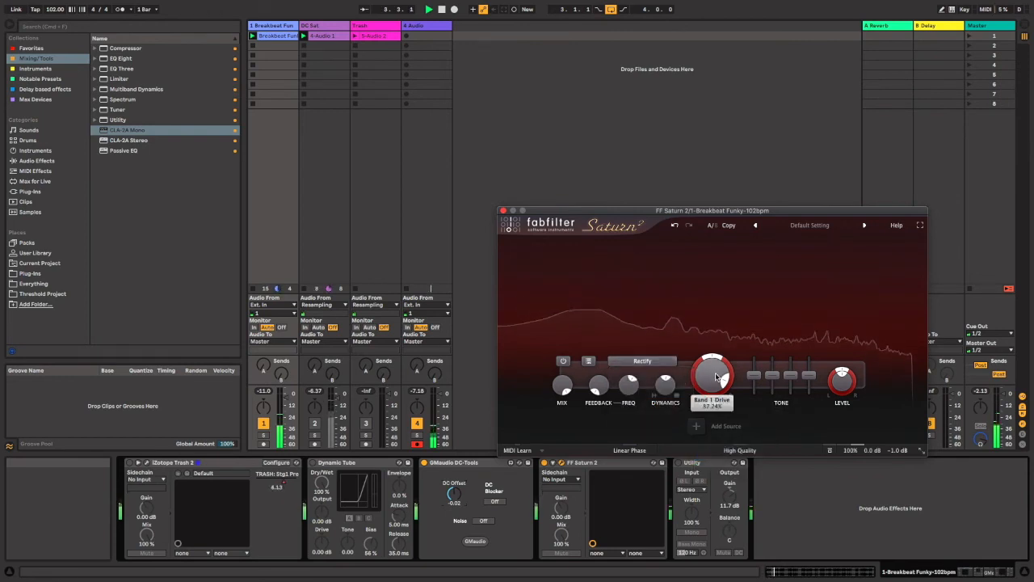
left_click_drag(714, 383, 711, 437)
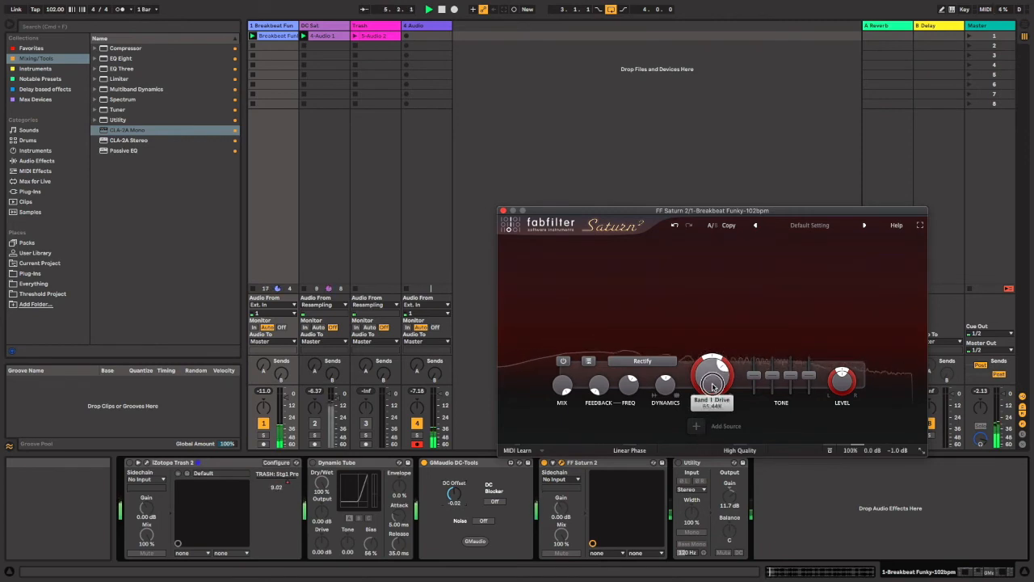
left_click_drag(713, 380, 706, 465)
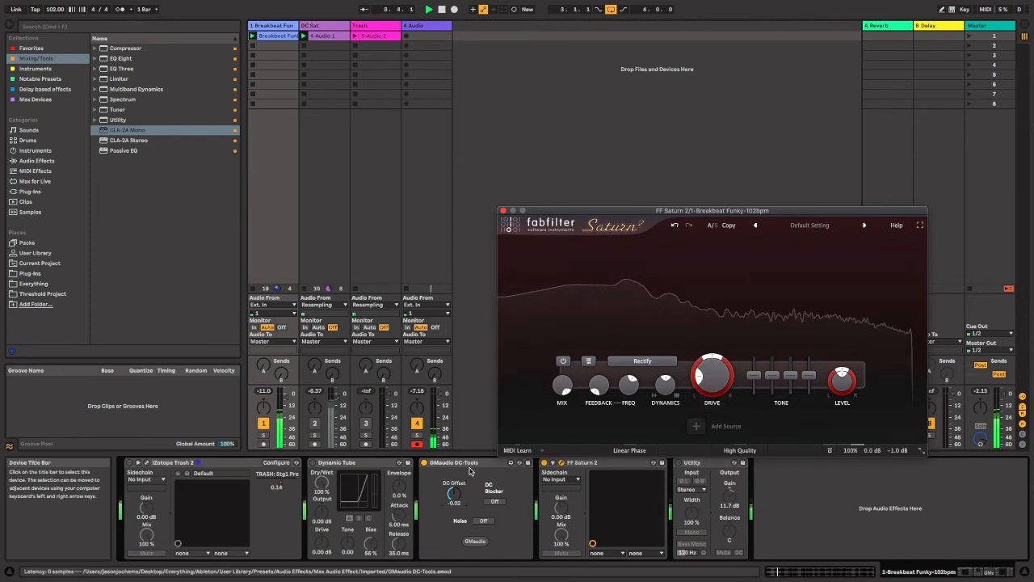
Step: Raise the DC-Tools DC Offset to 0.26 and set Saturn 2's distortion style to Warm Tube
mouse_move(453, 494)
left_mouse_down()
mouse_move(452, 513)
mouse_move(459, 476)
left_mouse_up()
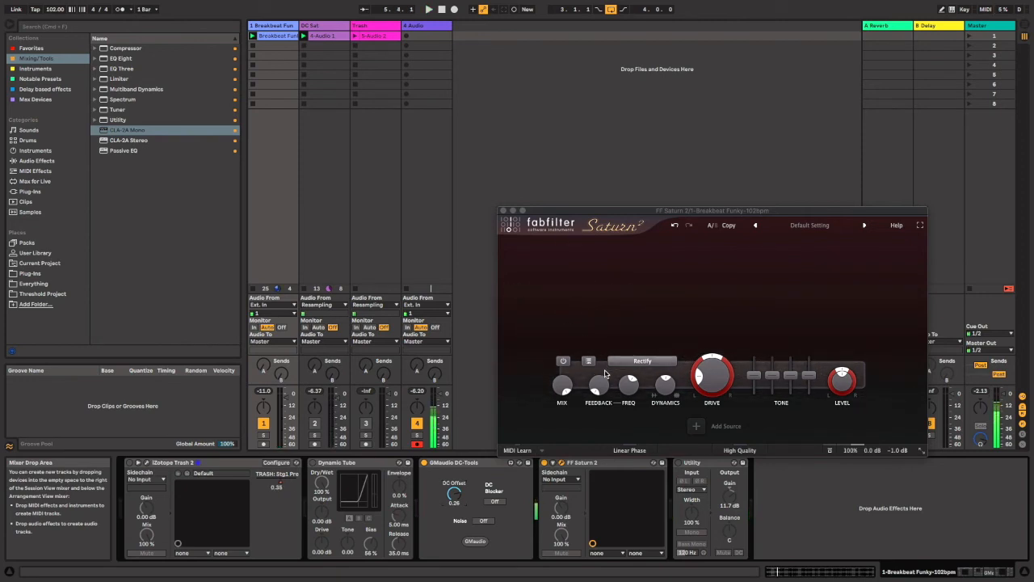
left_click(663, 362)
mouse_move(658, 374)
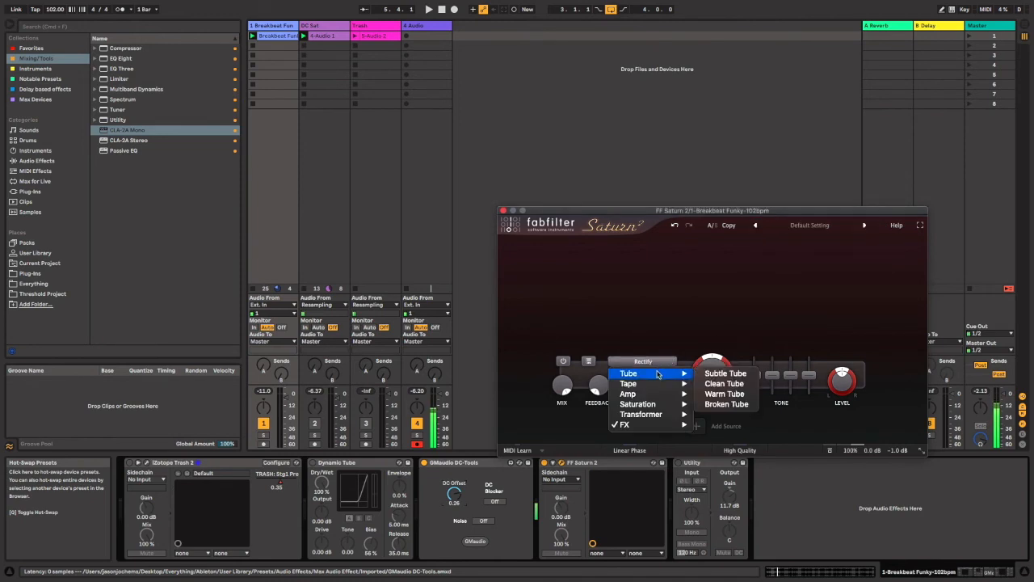
left_click(718, 395)
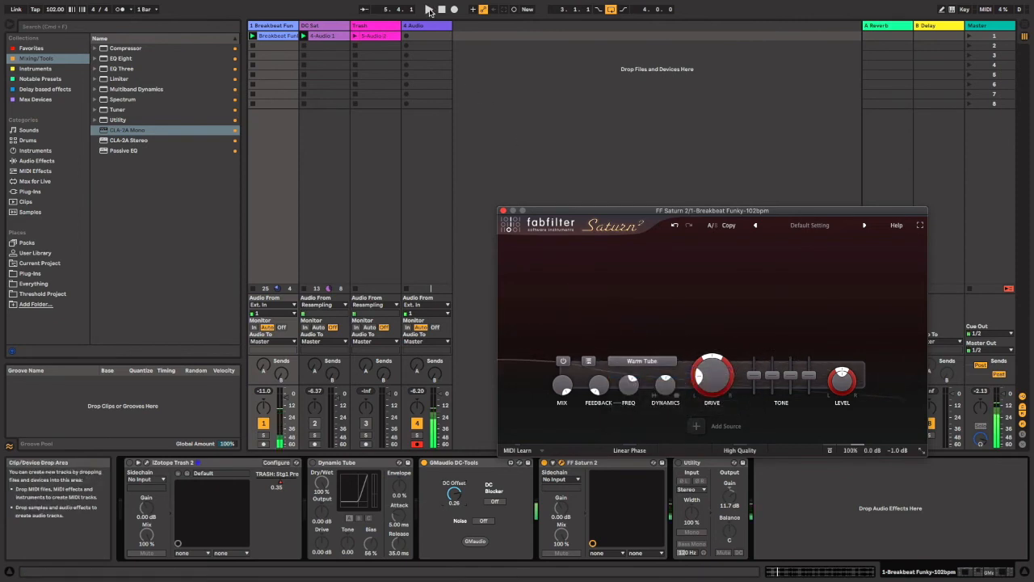
Step: Bypass GMaudio DC-Tools, play the breakbeat loop and raise Saturn 2's Drive to about 68%
left_click(424, 463)
key("space")
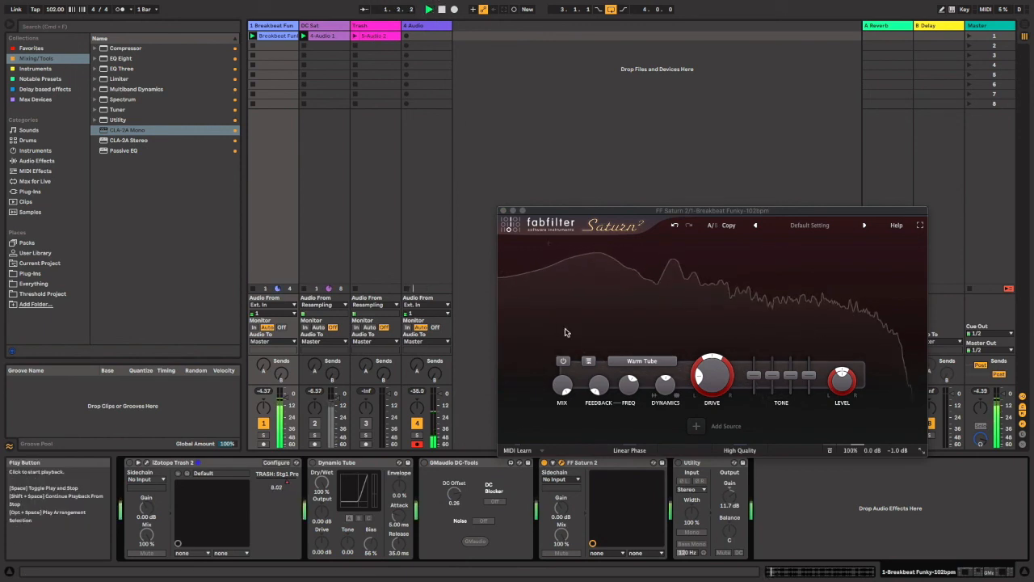
left_click_drag(712, 374, 702, 305)
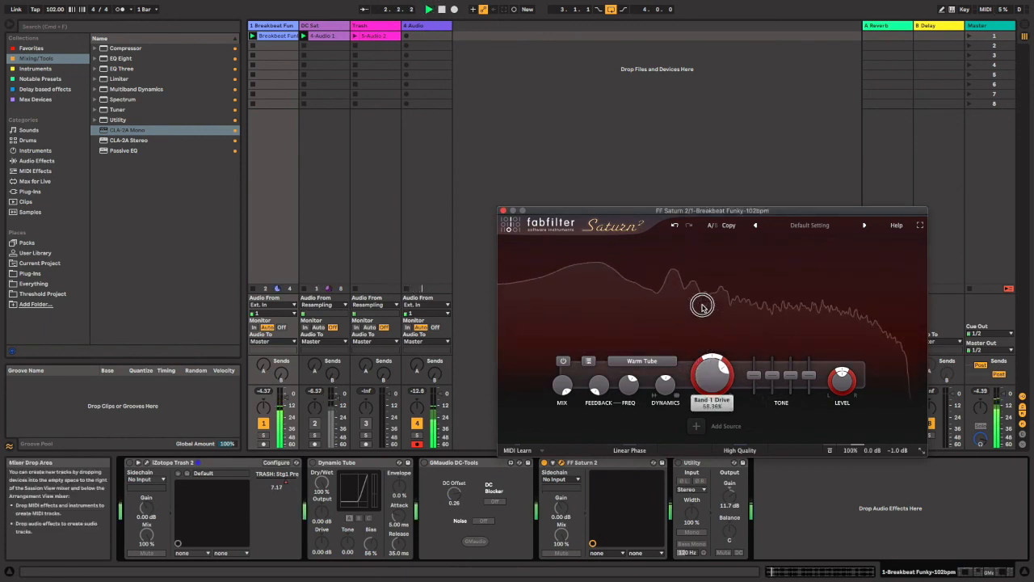
Step: Reactivate GMaudio DC-Tools with its DC Offset raised to 0.50, and close the Saturn 2 window
left_click(424, 463)
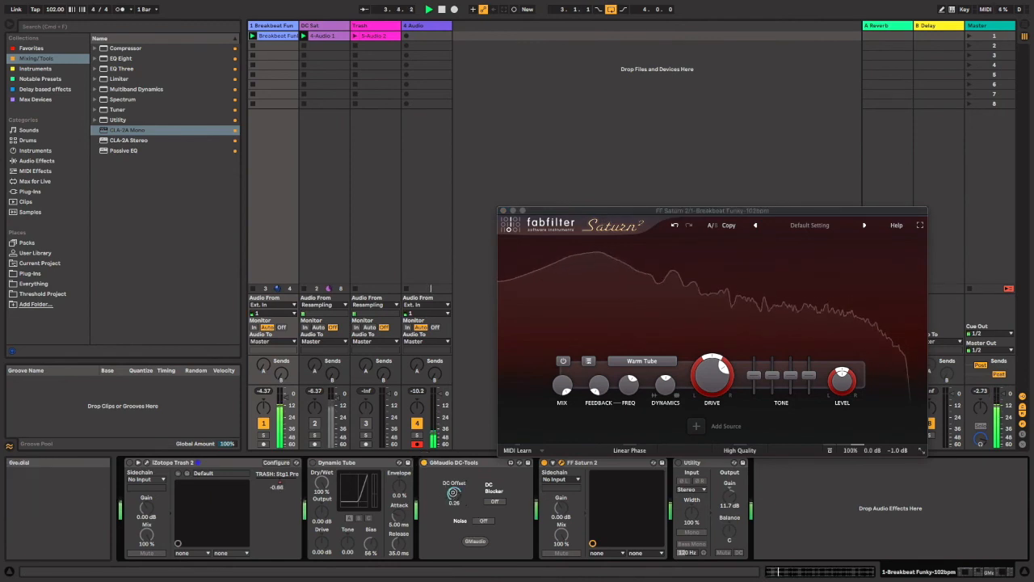
mouse_move(454, 493)
left_mouse_down()
mouse_move(455, 558)
mouse_move(453, 495)
left_mouse_up()
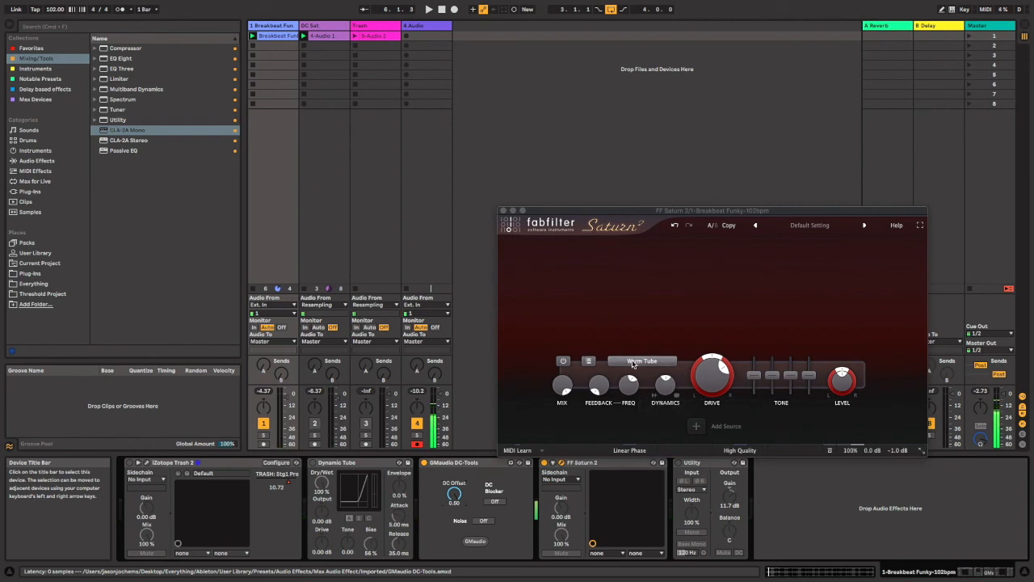
mouse_move(651, 363)
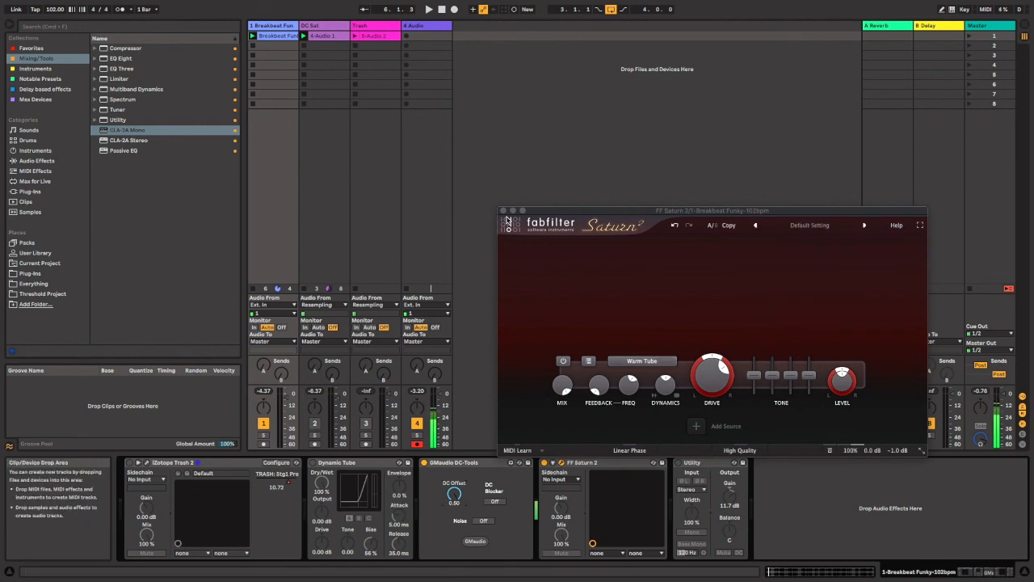
left_click(502, 211)
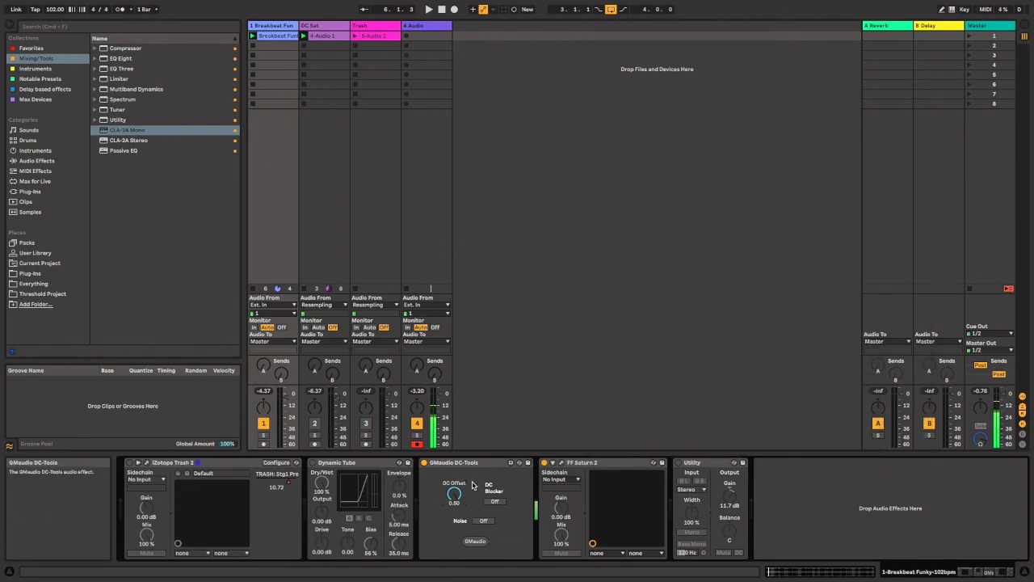